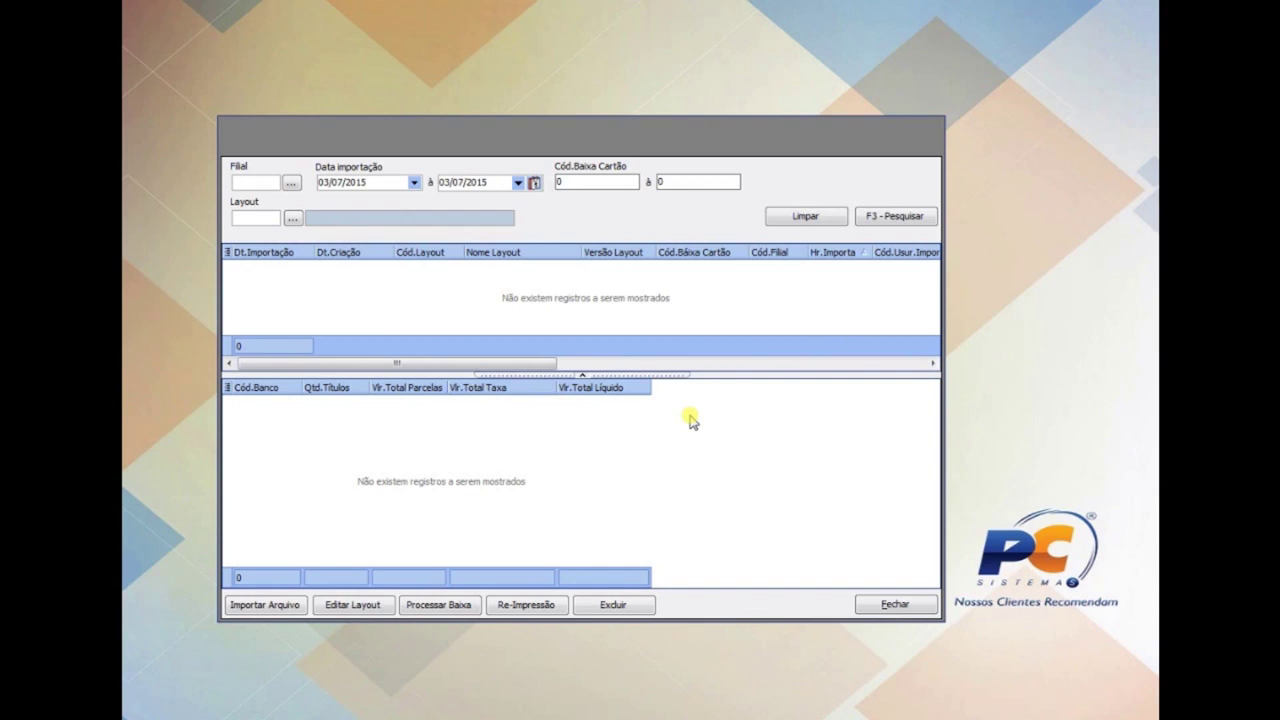
Step: Start a return-file import for branch 1, R2 COMERCIO DE ALIMENTOS E BEBIDAS LTDA, using the SOFTWARE EXPRESS layout
click(264, 606)
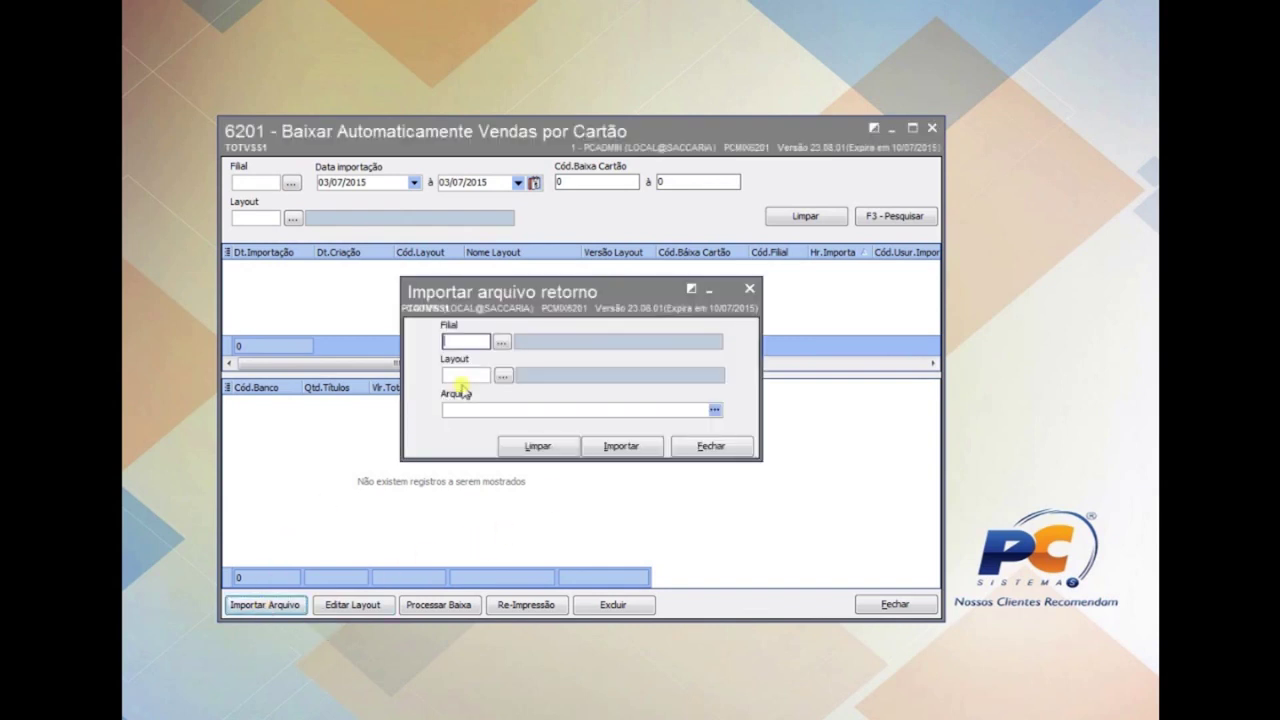
click(501, 342)
click(789, 234)
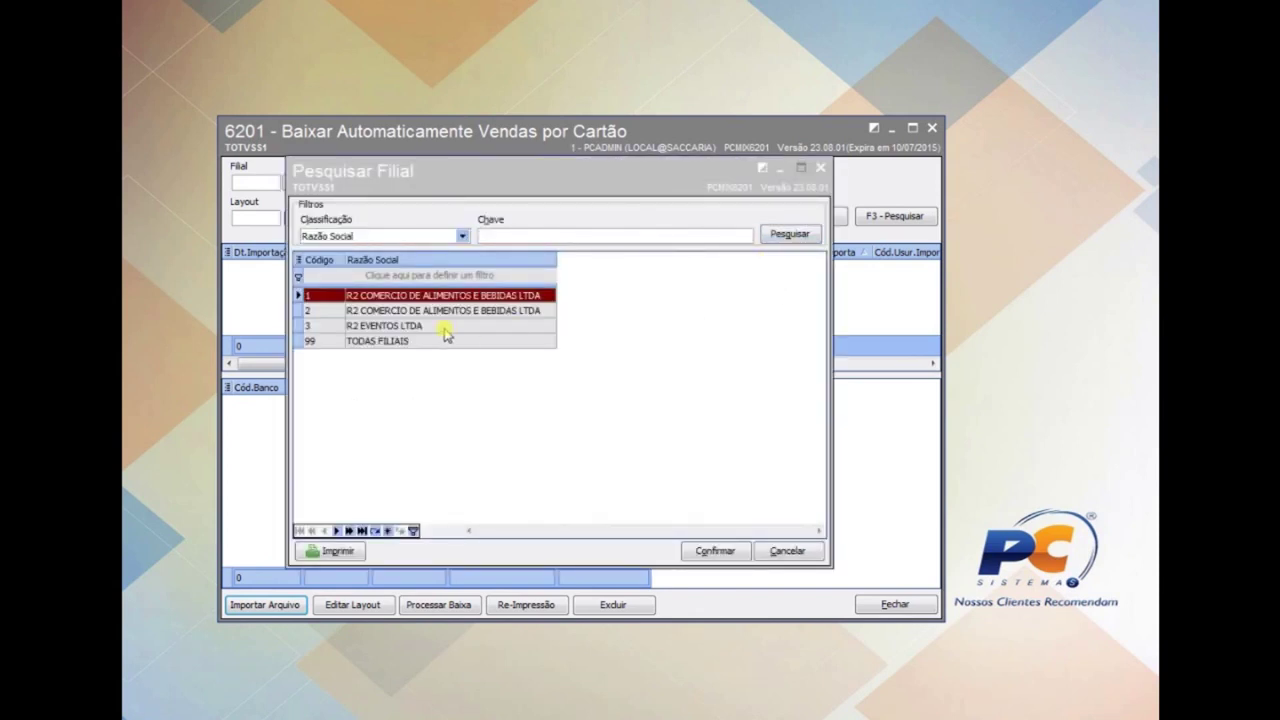
double_click(432, 296)
click(500, 368)
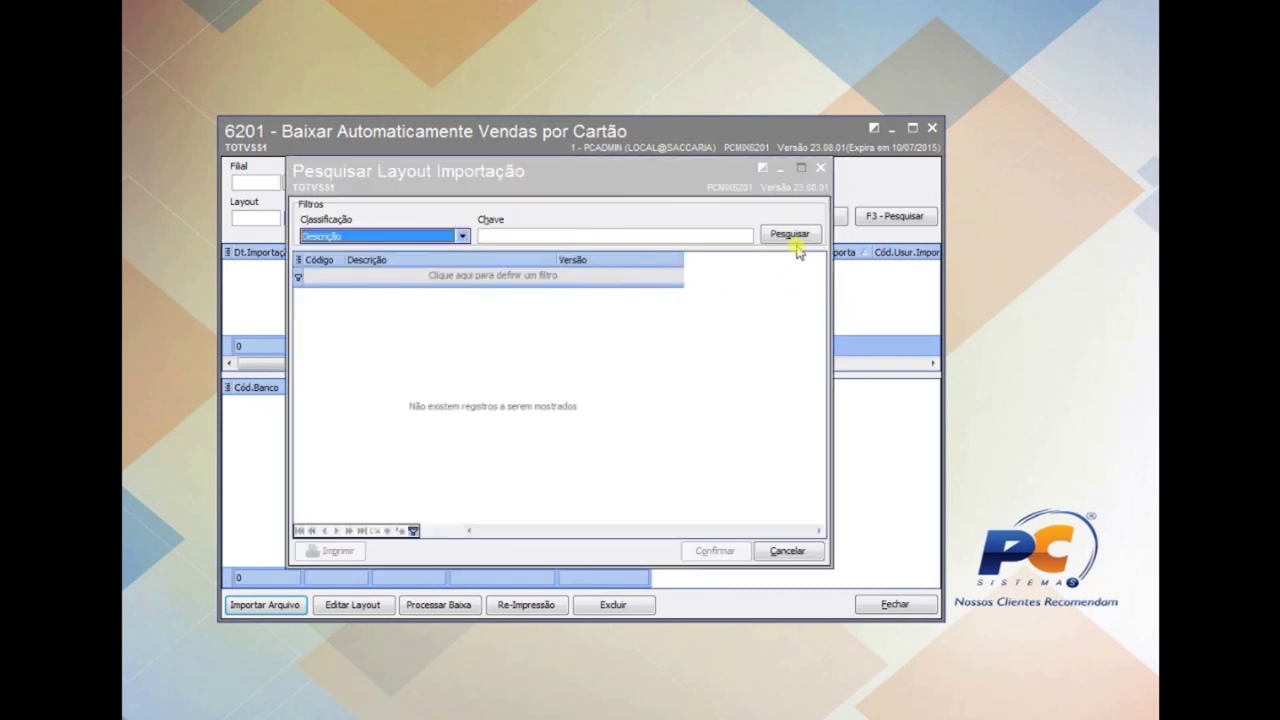
click(797, 246)
double_click(434, 298)
Step: Choose the file "vendas 09-06-15" from the JUNHO-2015 folder and import it
click(481, 410)
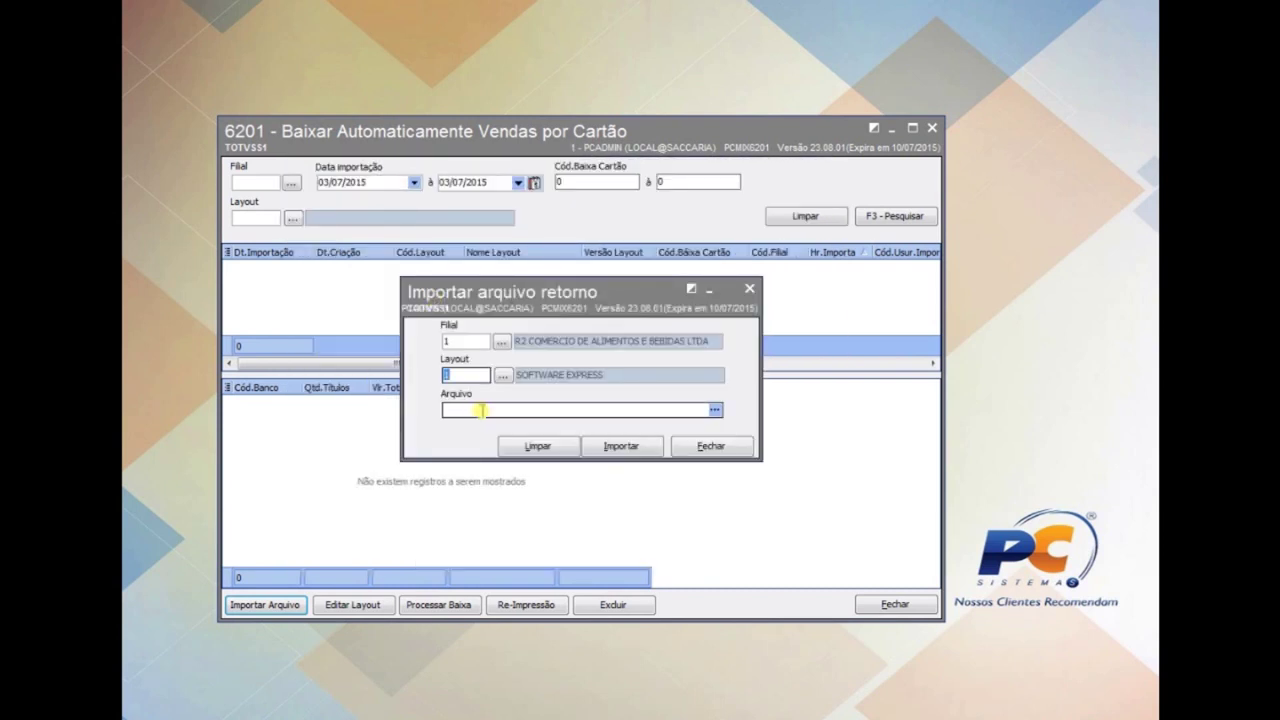
click(714, 409)
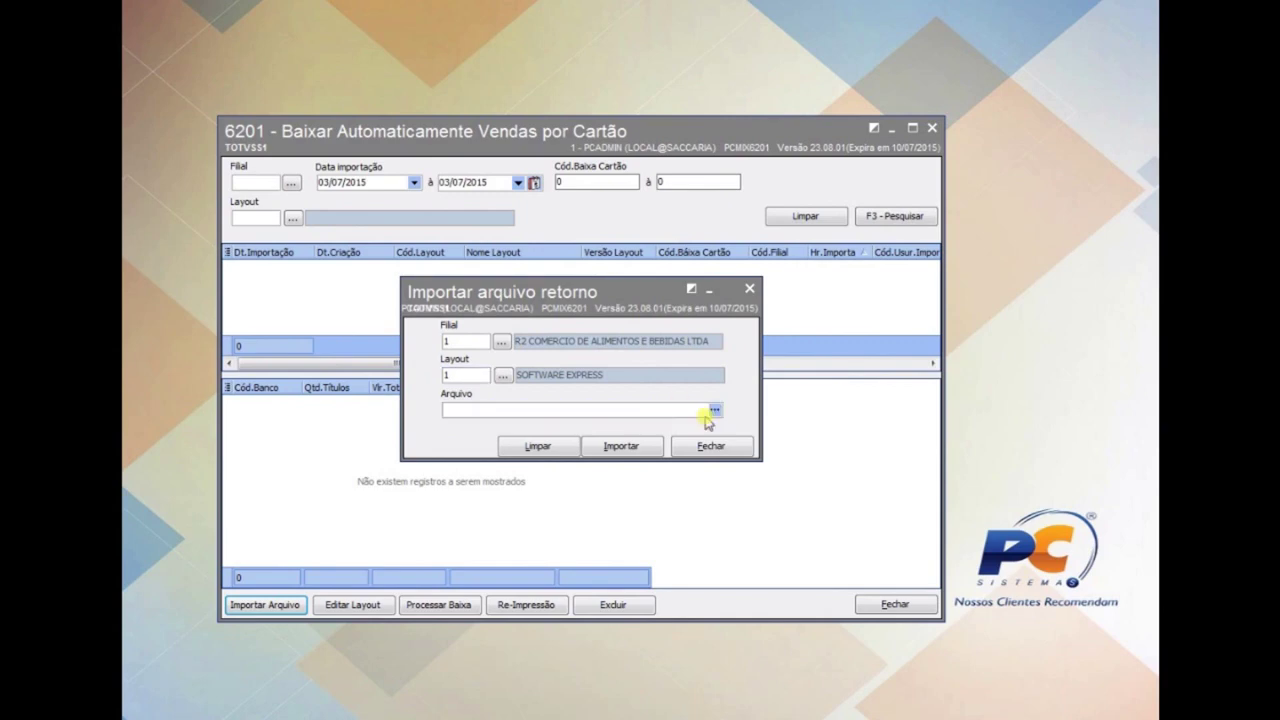
click(428, 419)
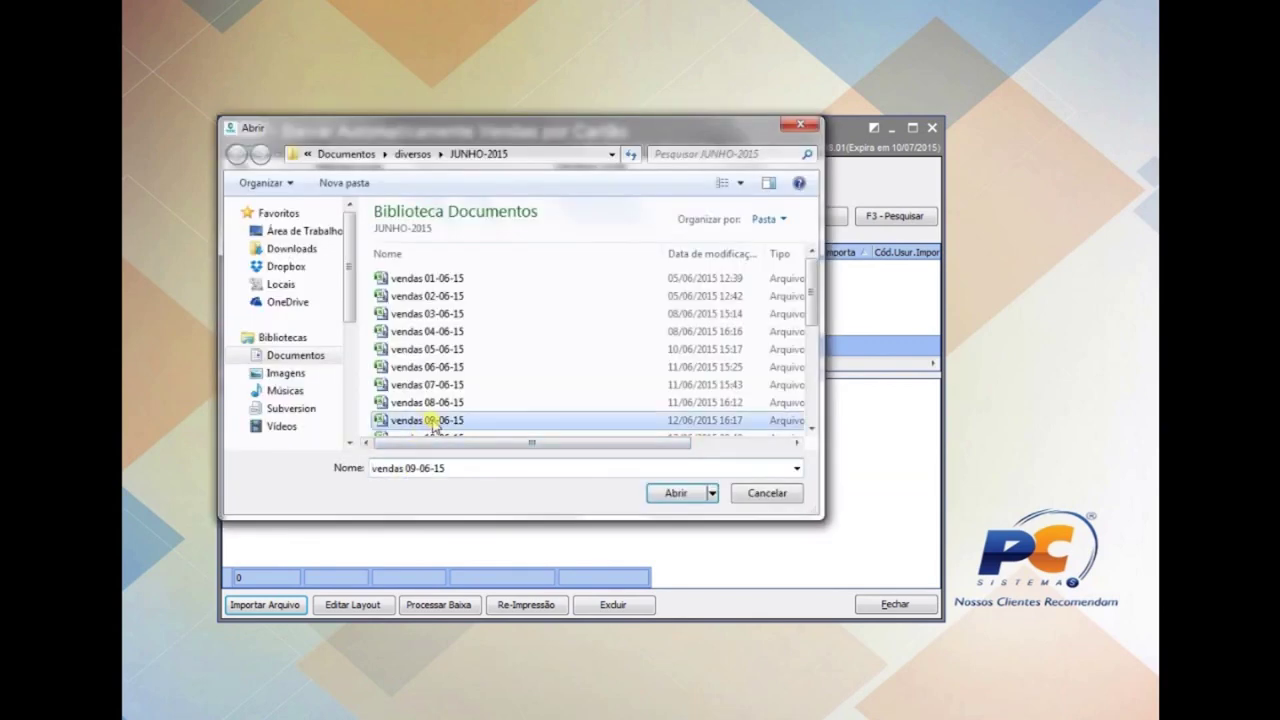
click(695, 493)
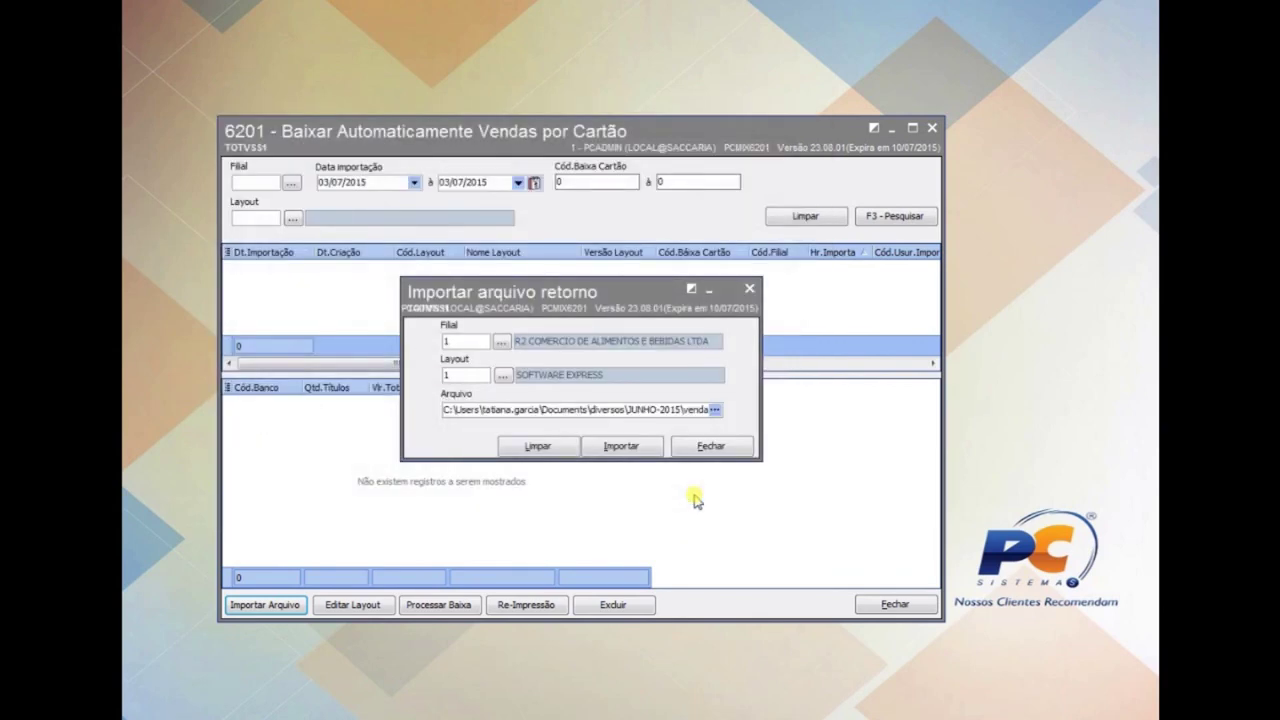
click(615, 447)
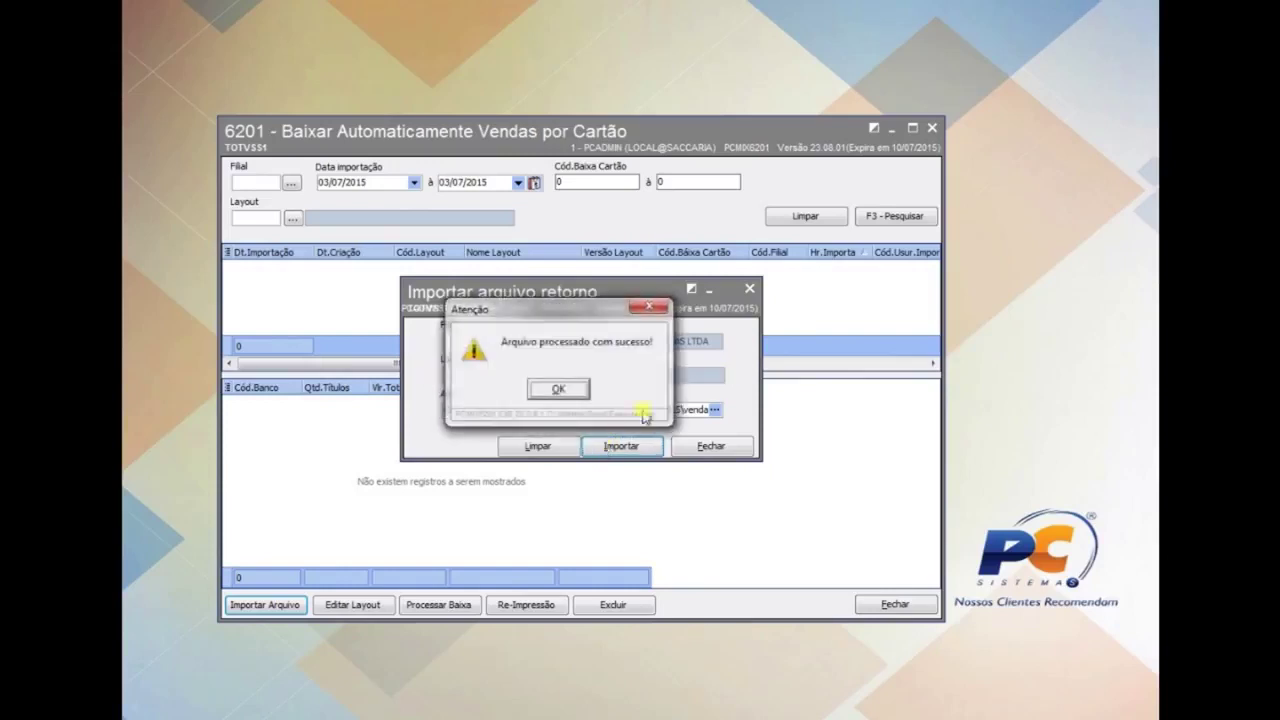
click(568, 389)
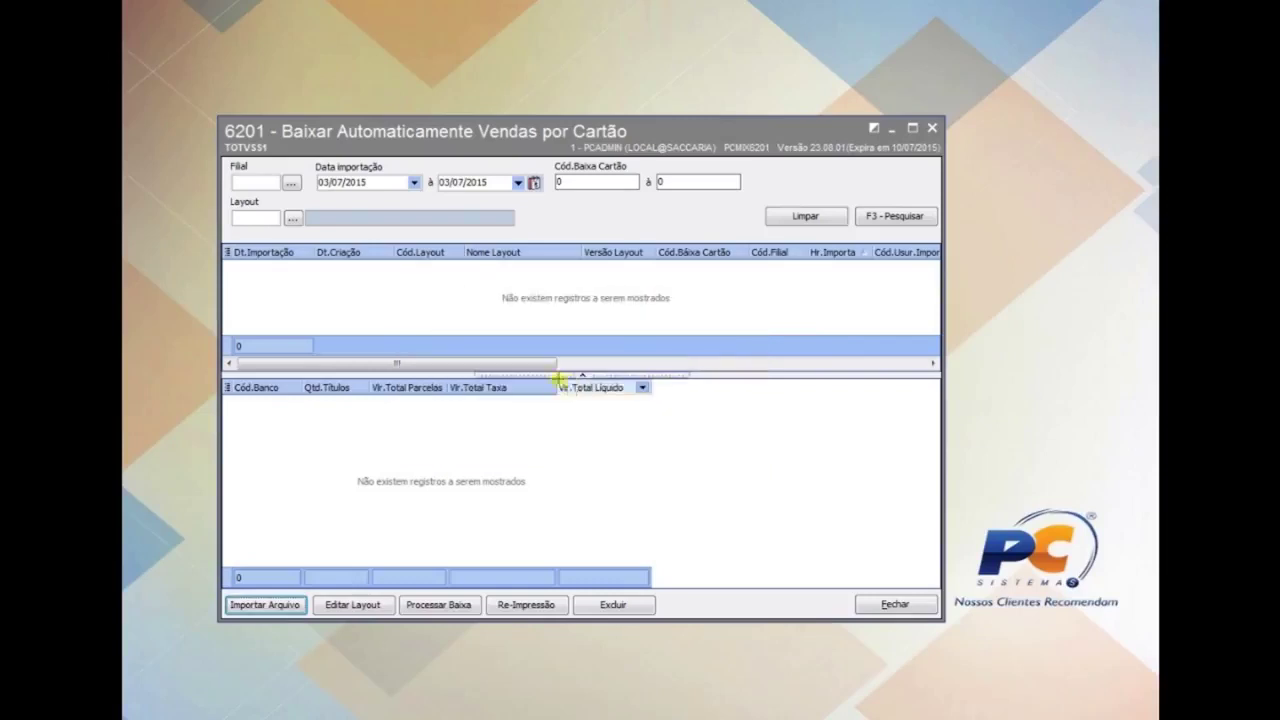
Step: Set both import dates to today, 03/07/2015, and search for the imported files
click(413, 182)
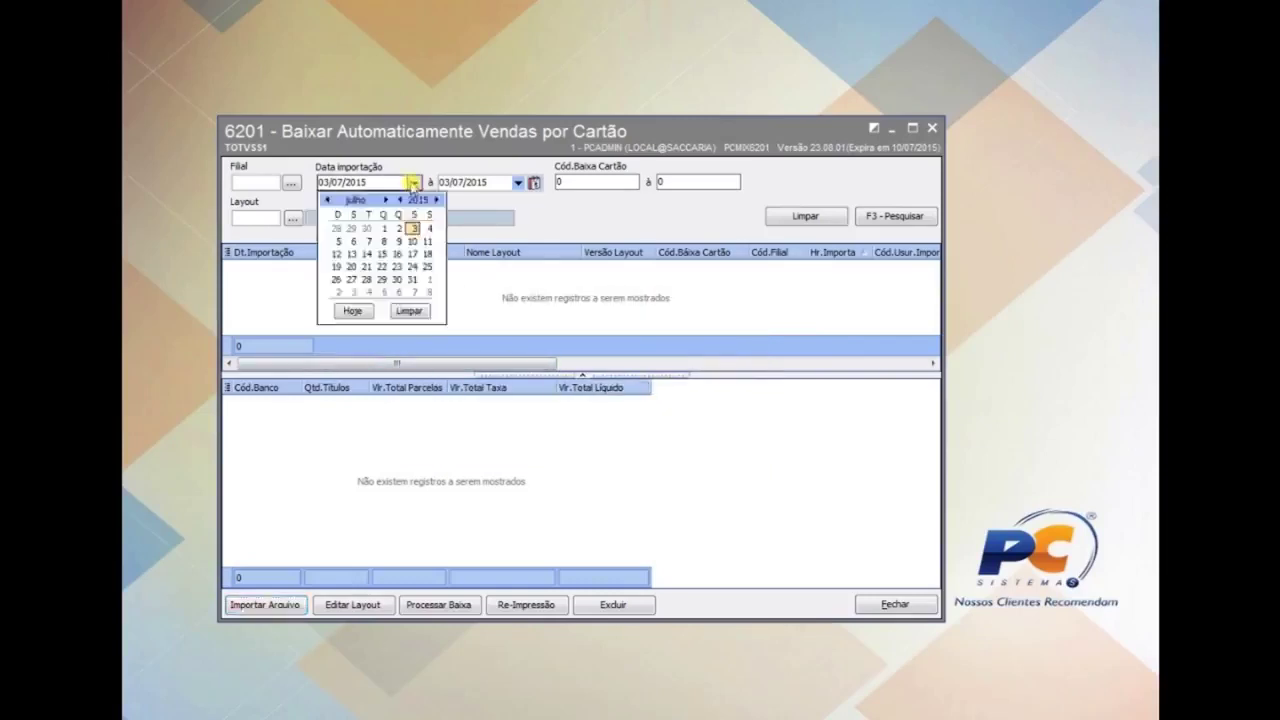
click(360, 310)
click(518, 183)
click(472, 313)
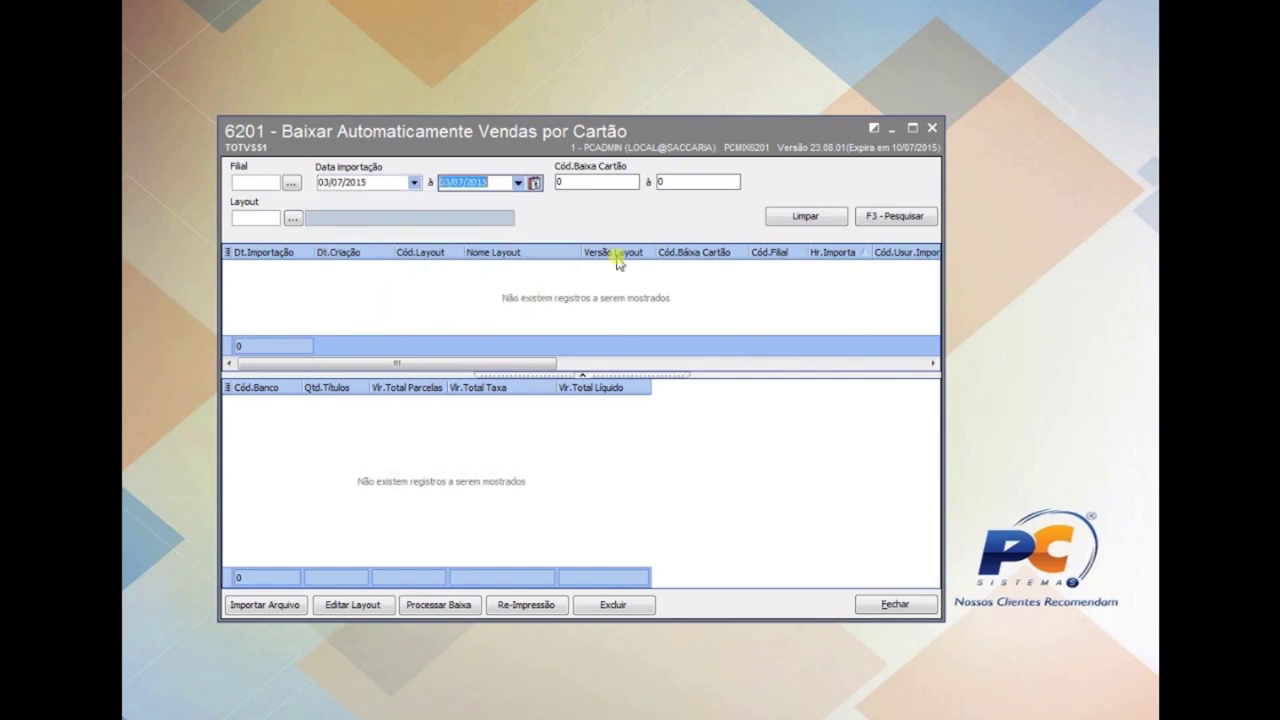
key(F3)
click(890, 180)
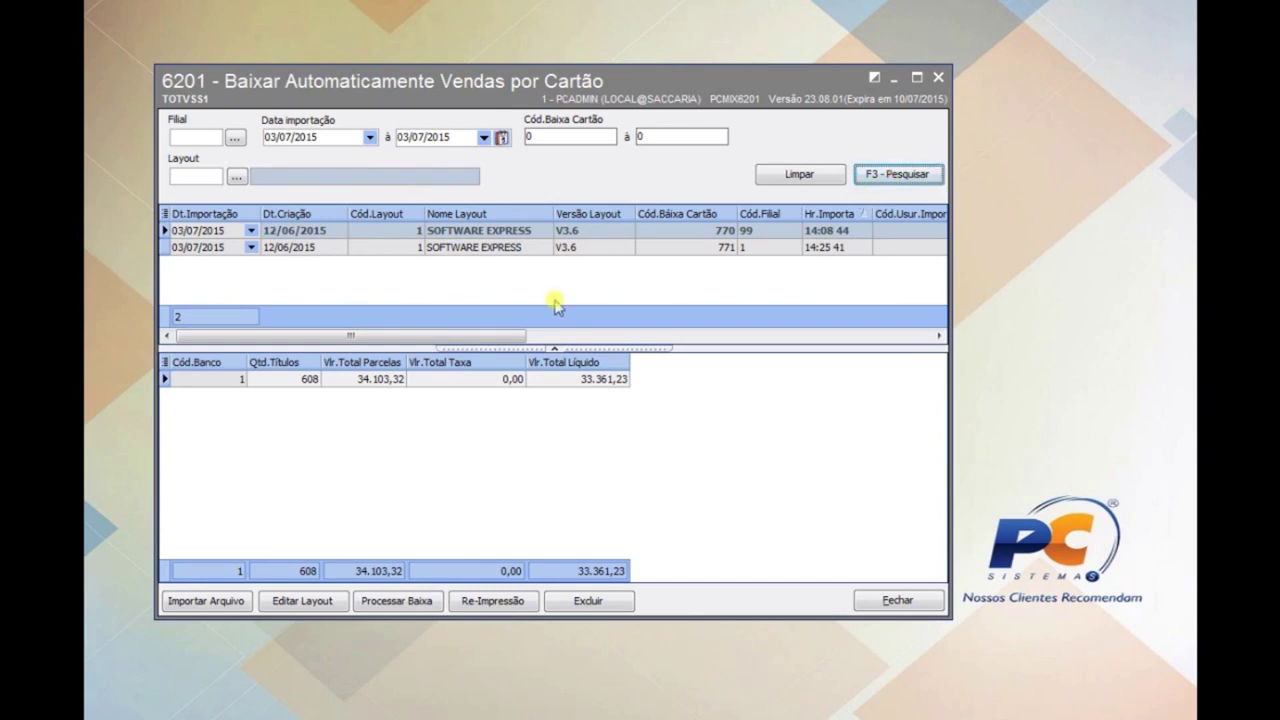
Step: Process the settlement of imported file 770 and filter its records by the situation "Não localizado"
click(441, 232)
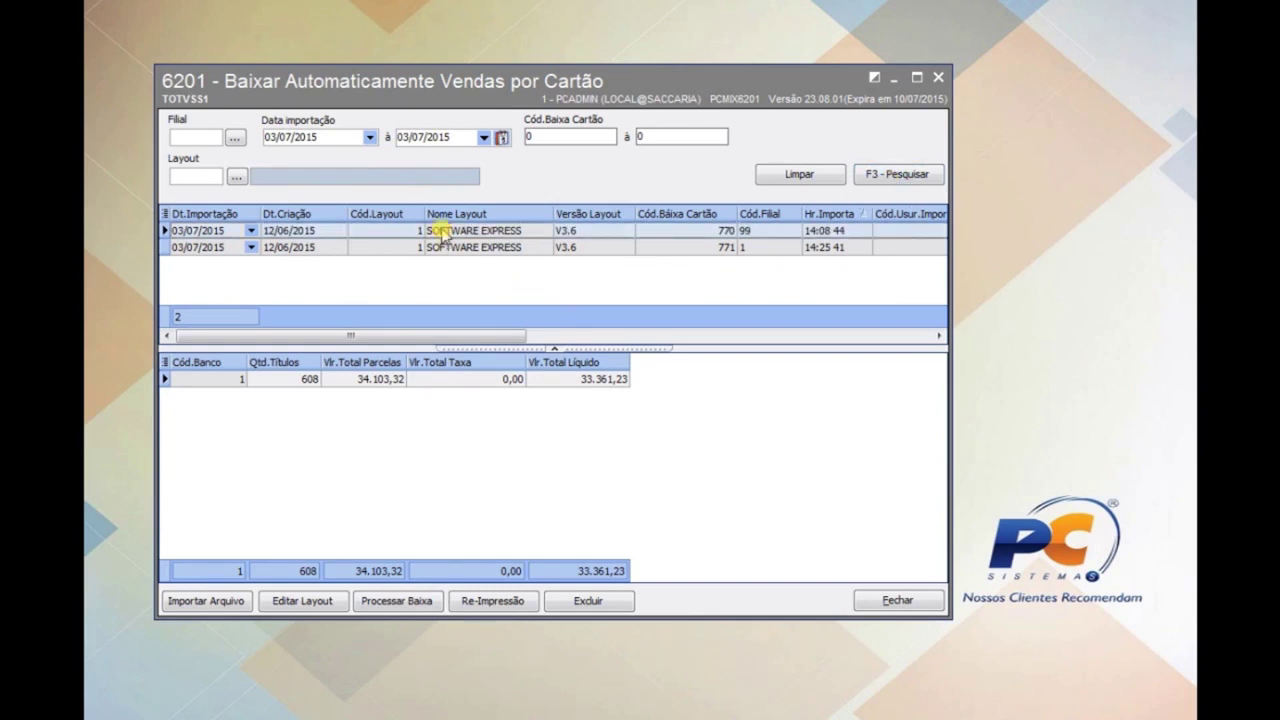
click(405, 601)
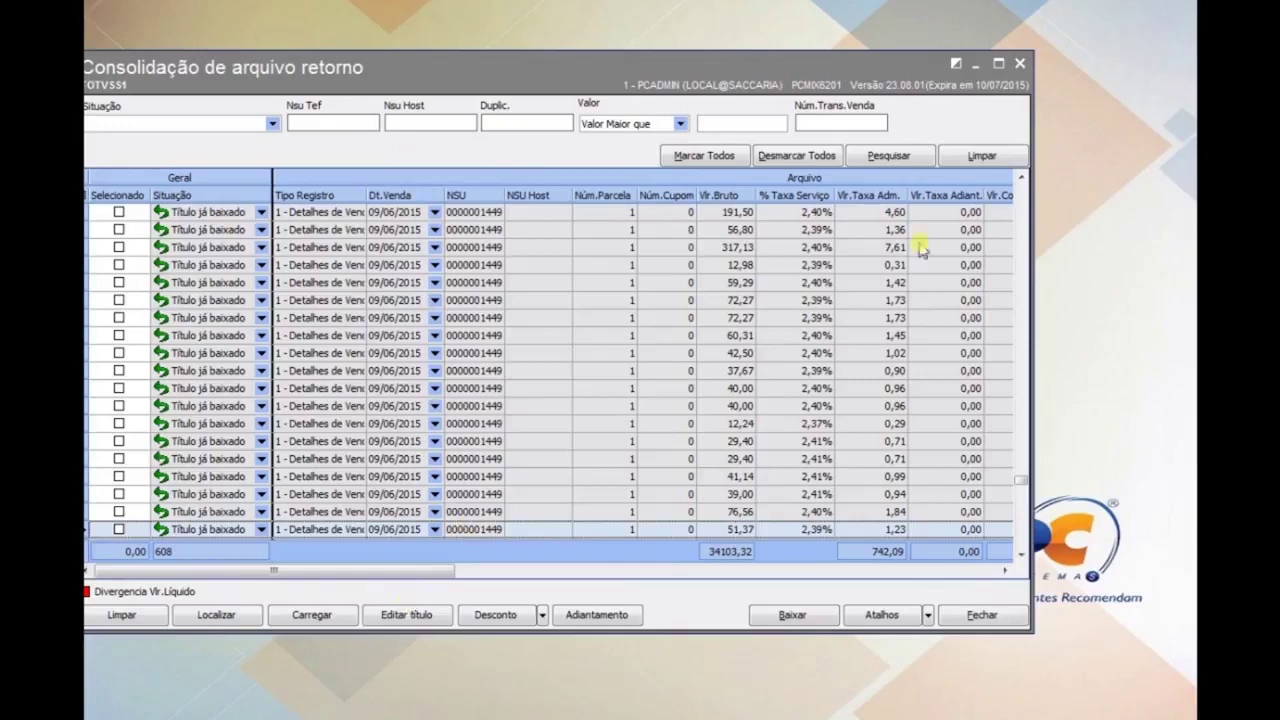
click(273, 123)
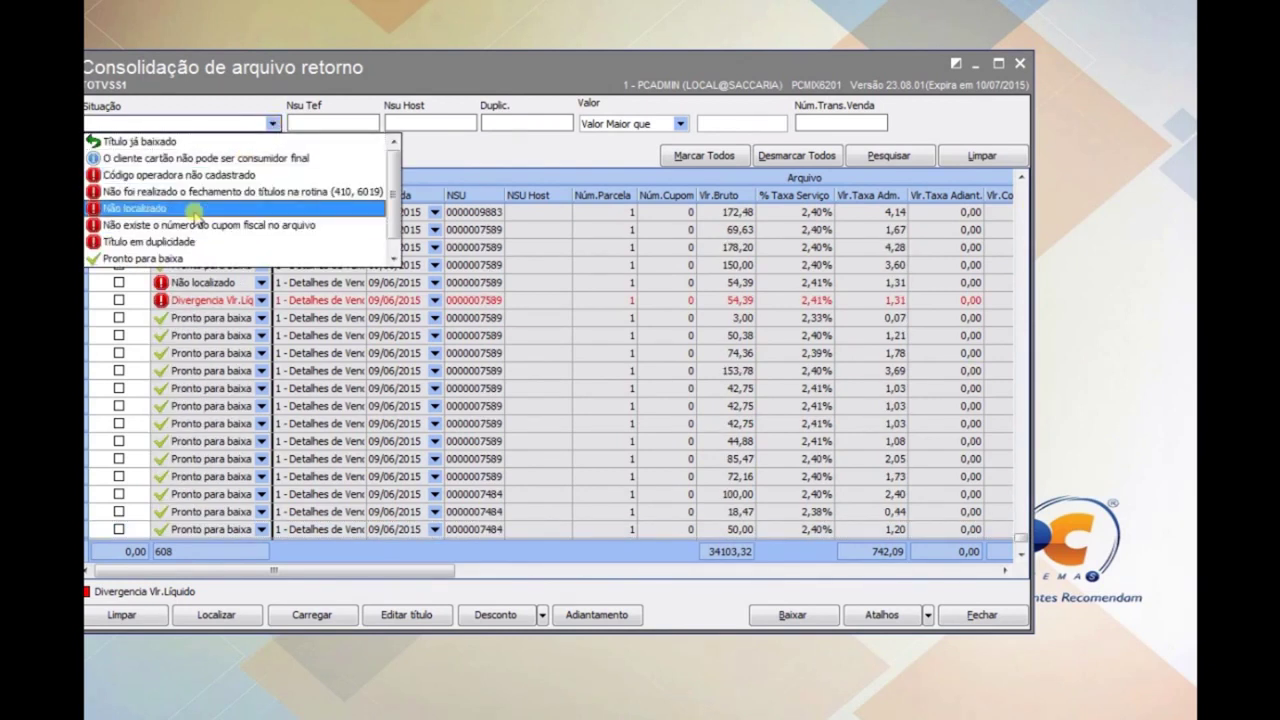
click(189, 209)
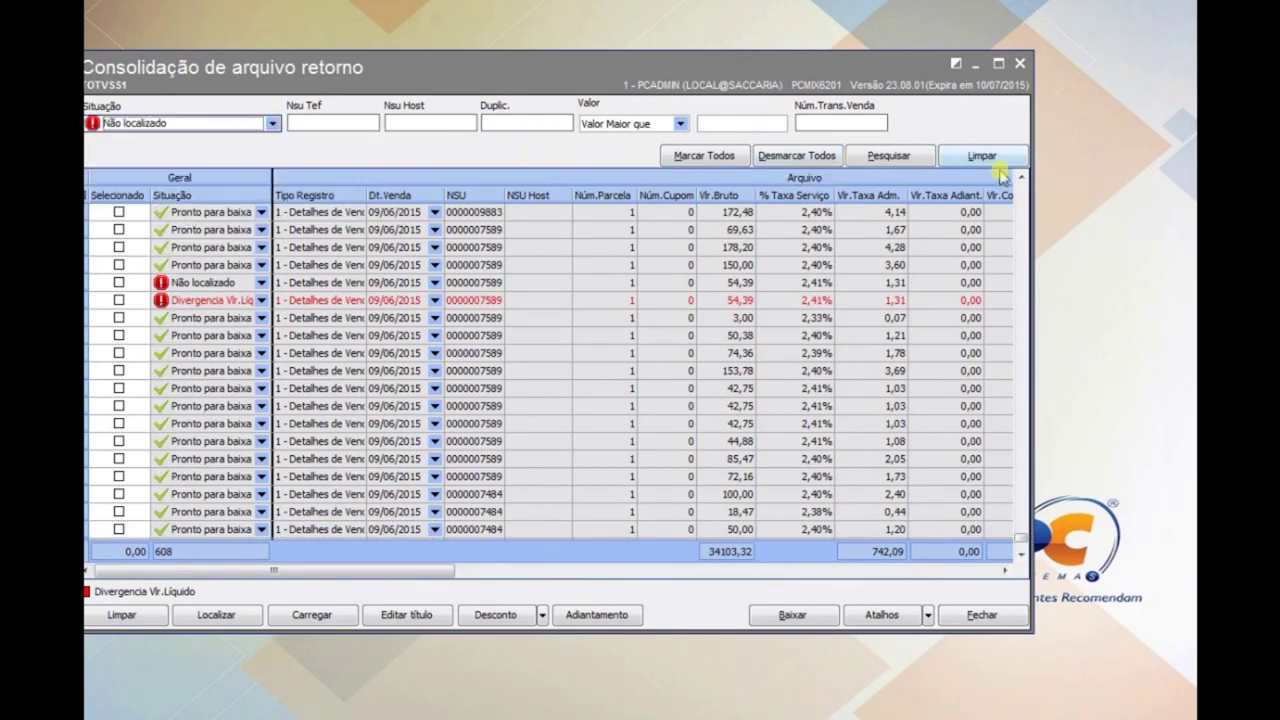
click(888, 157)
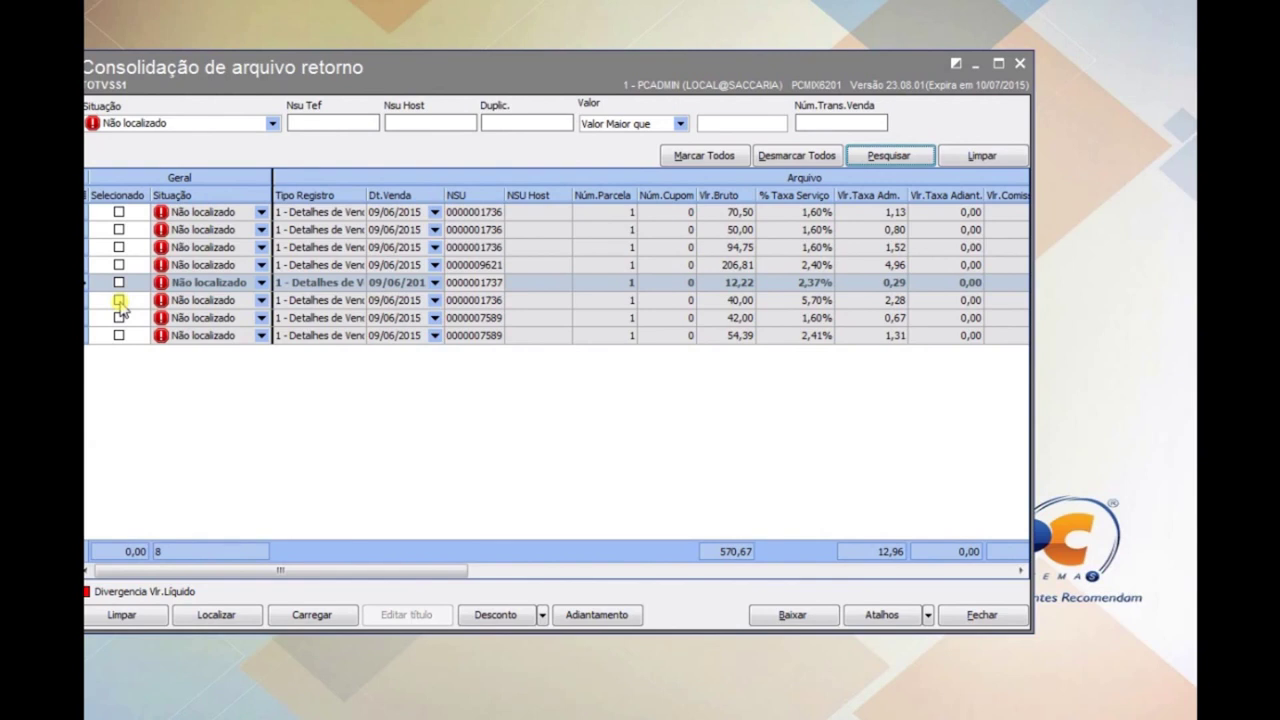
Step: Select the 42,00 unlocated record and search for its matching title with the NSU TEF filter cleared
click(119, 317)
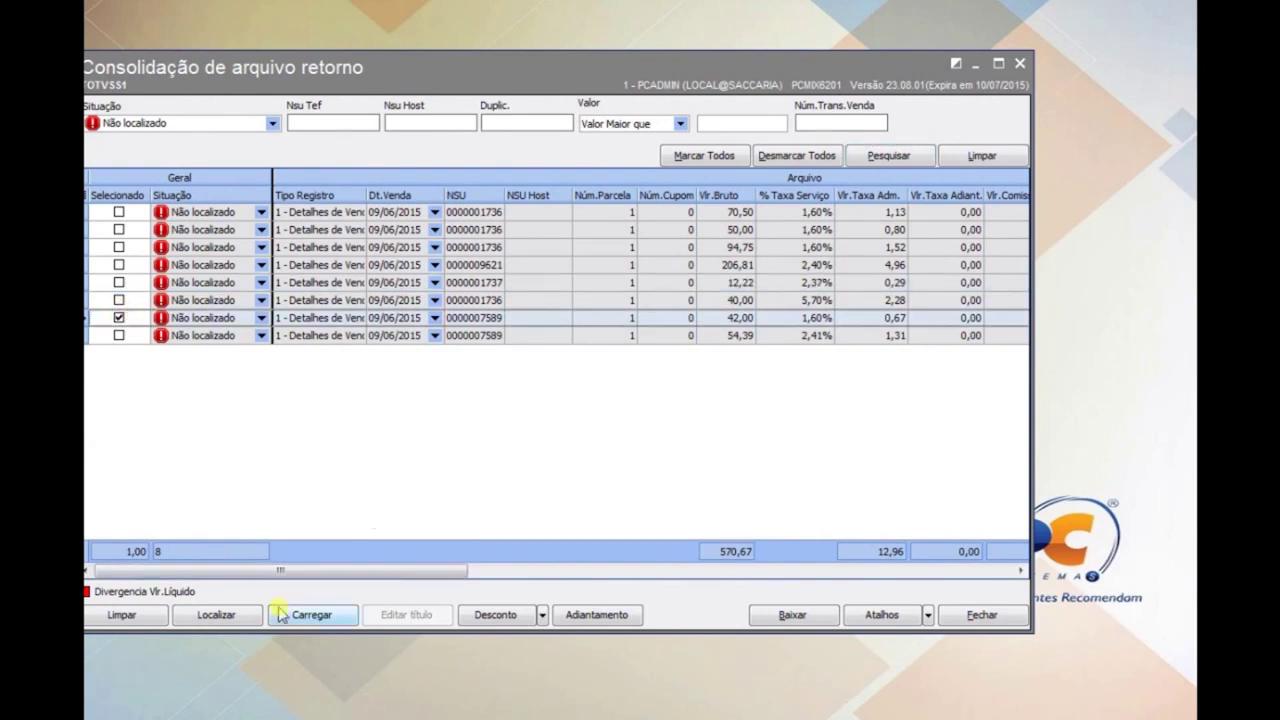
click(225, 620)
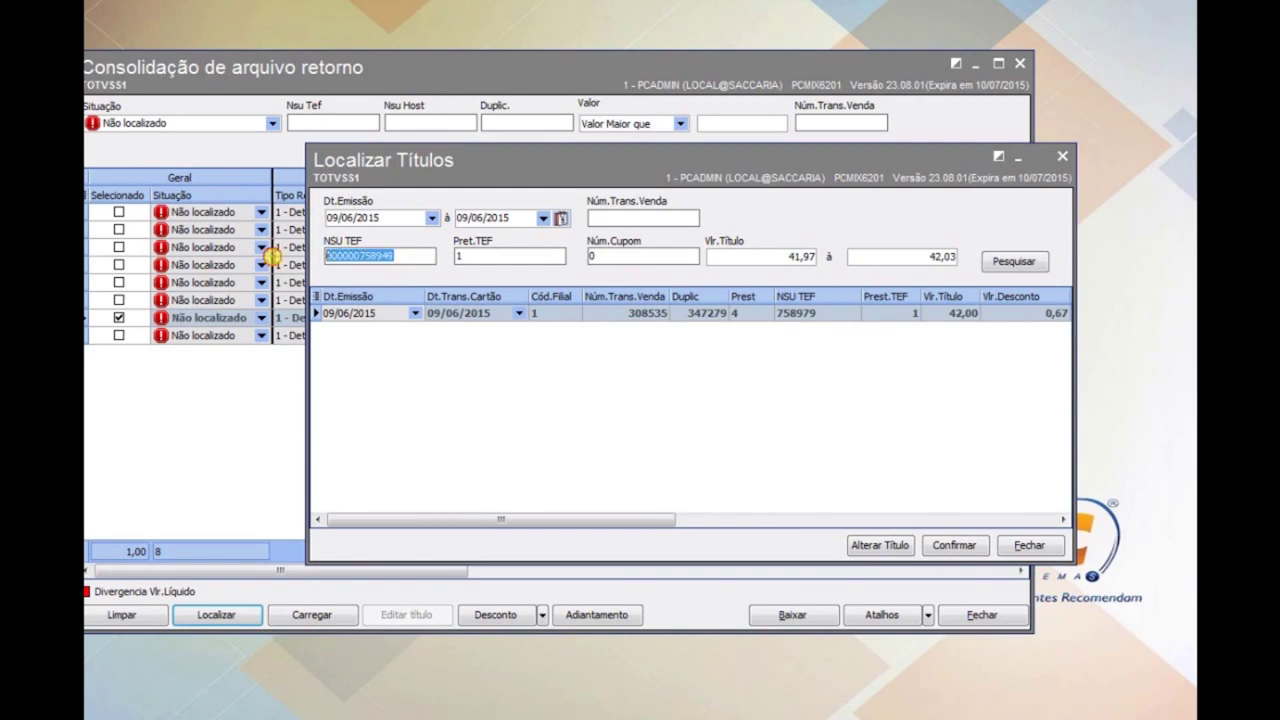
key(Delete)
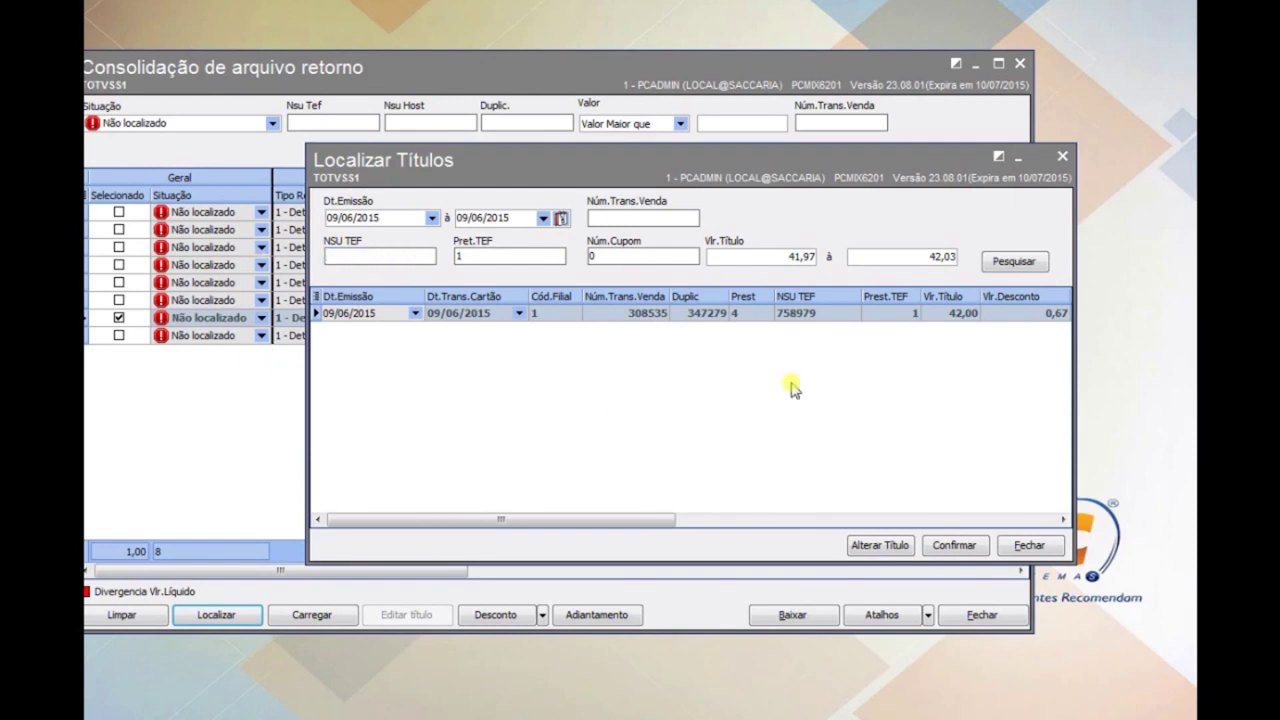
click(1012, 266)
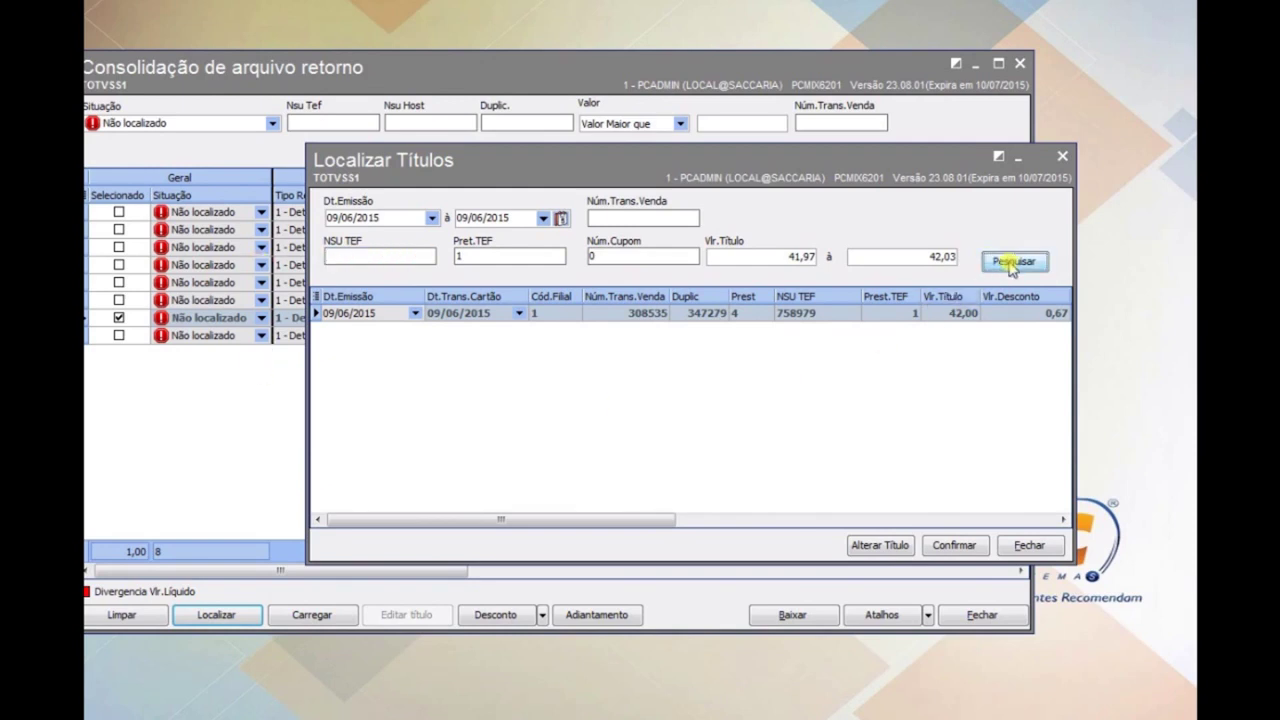
click(712, 318)
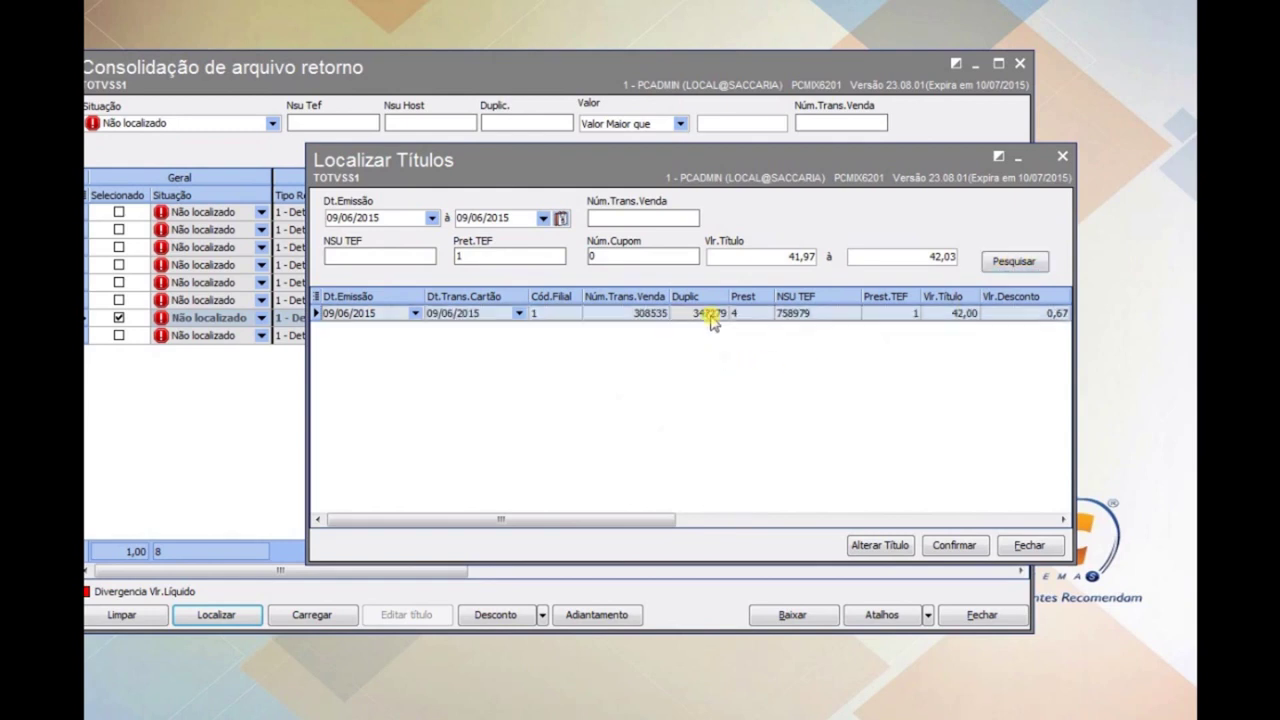
click(880, 546)
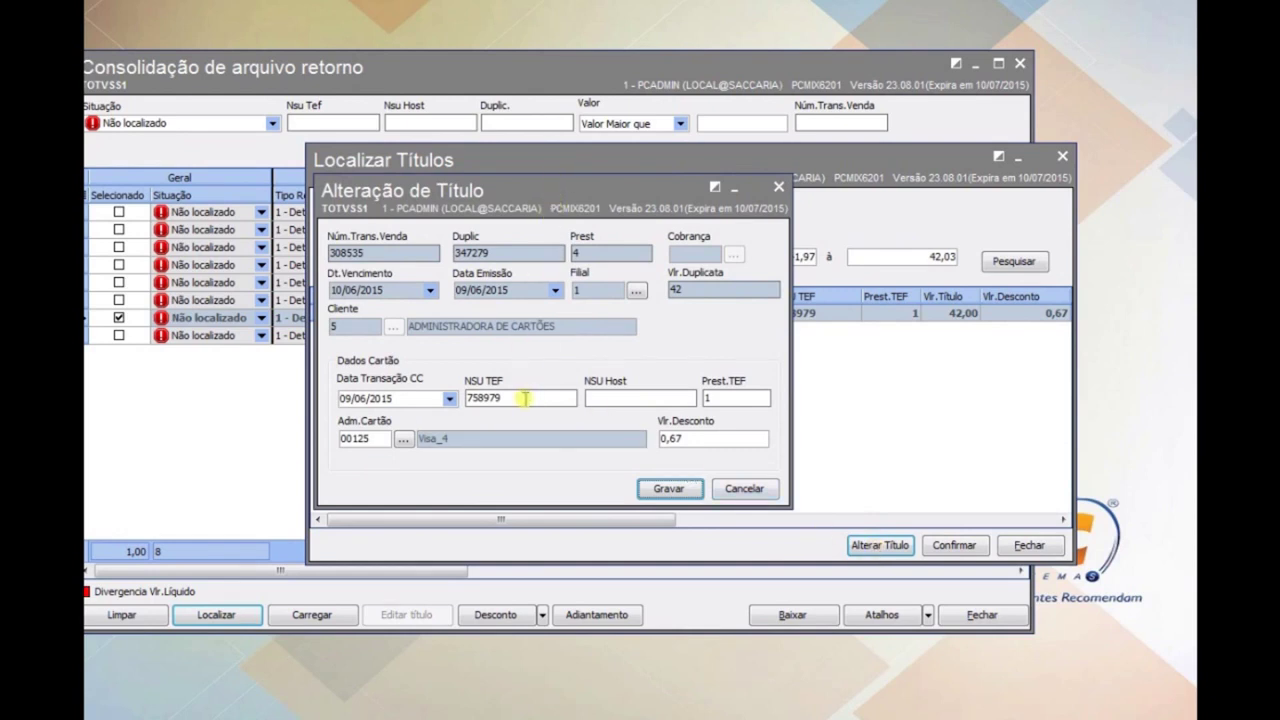
click(524, 398)
double_click(524, 398)
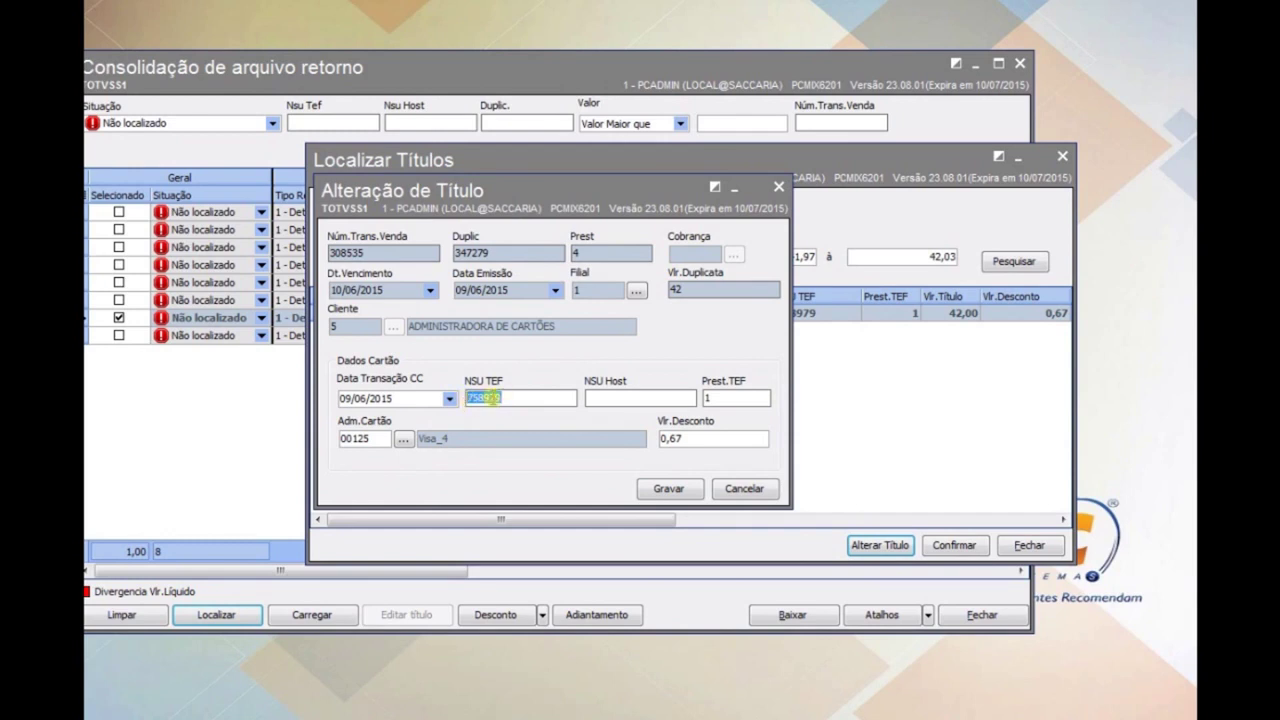
key(Delete)
right_click(551, 397)
click(585, 477)
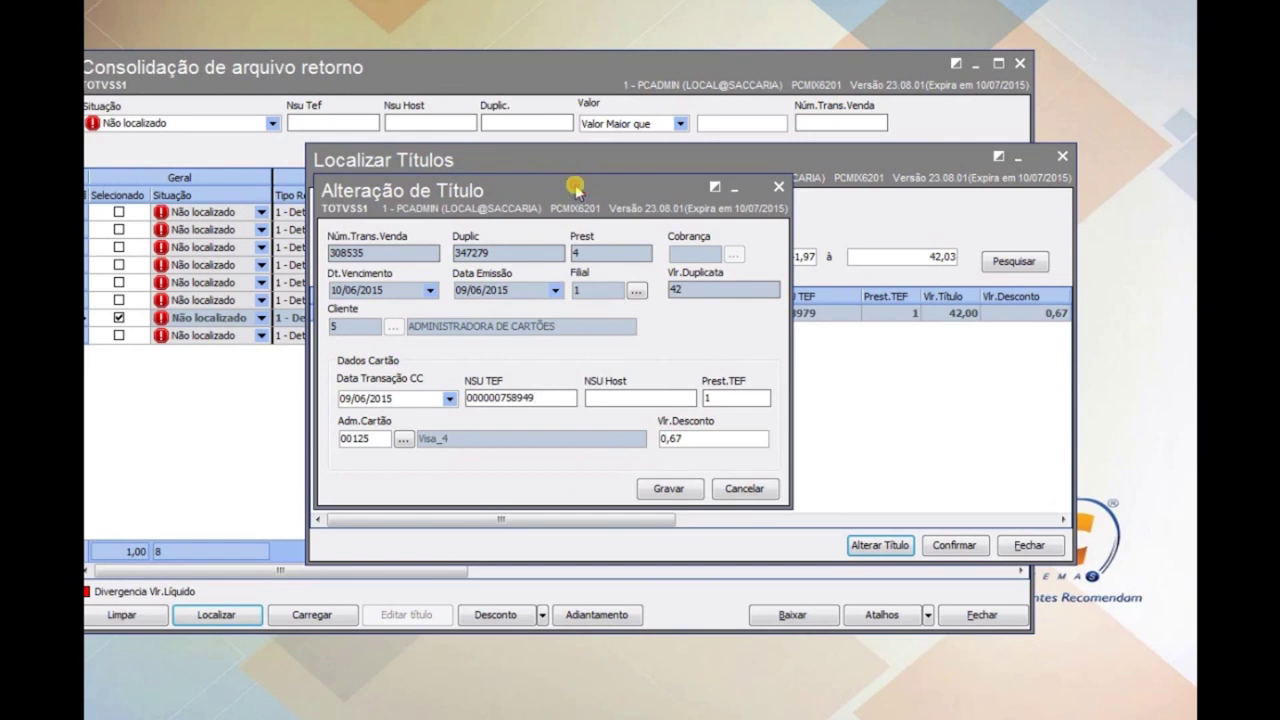
click(664, 489)
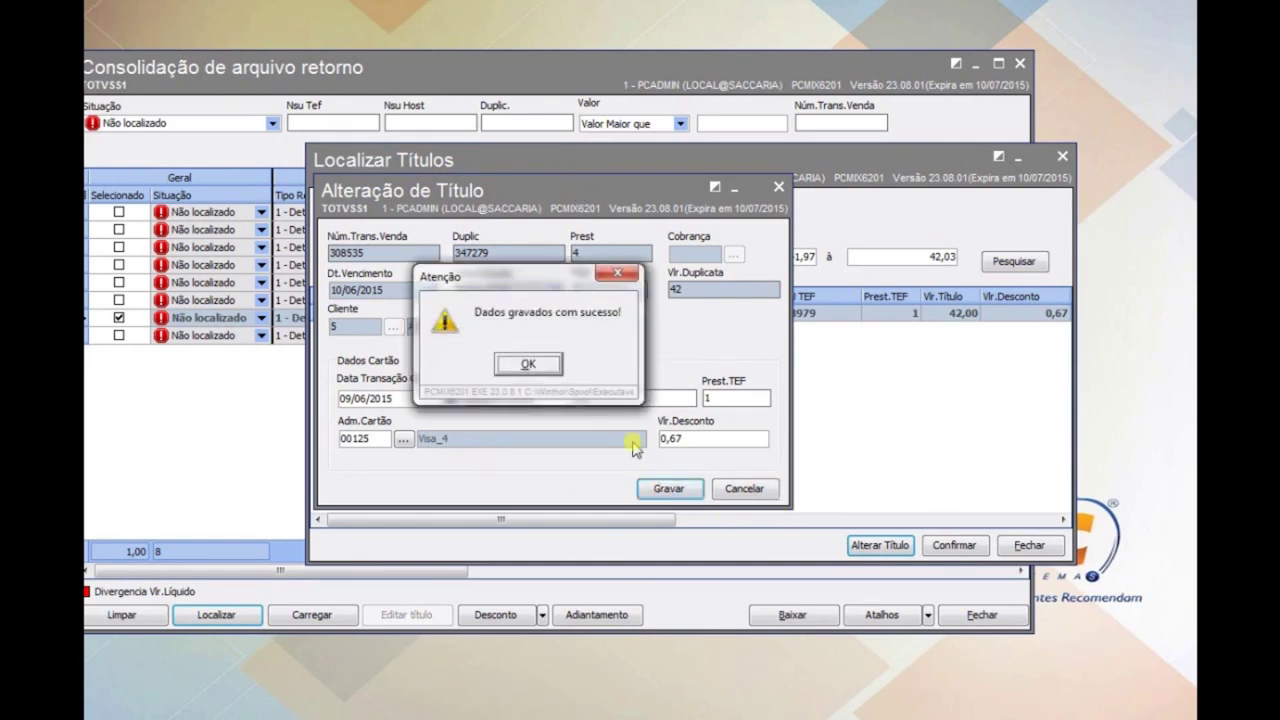
click(530, 365)
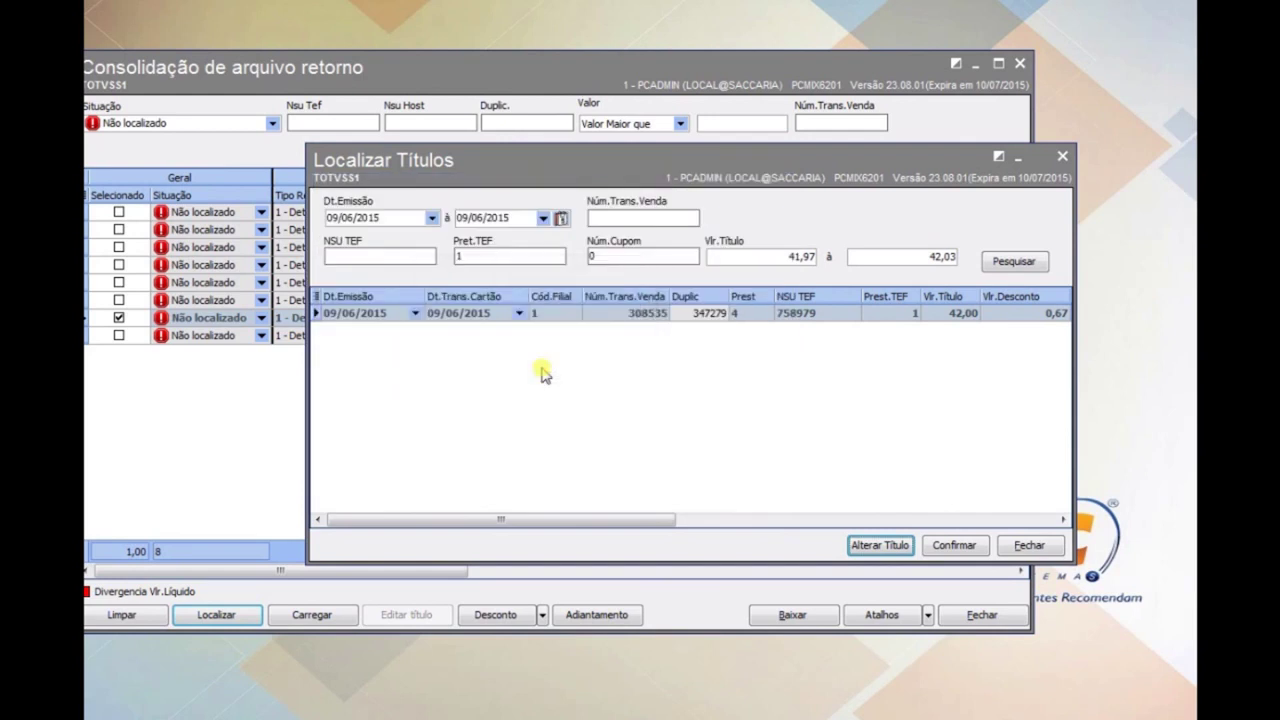
click(960, 548)
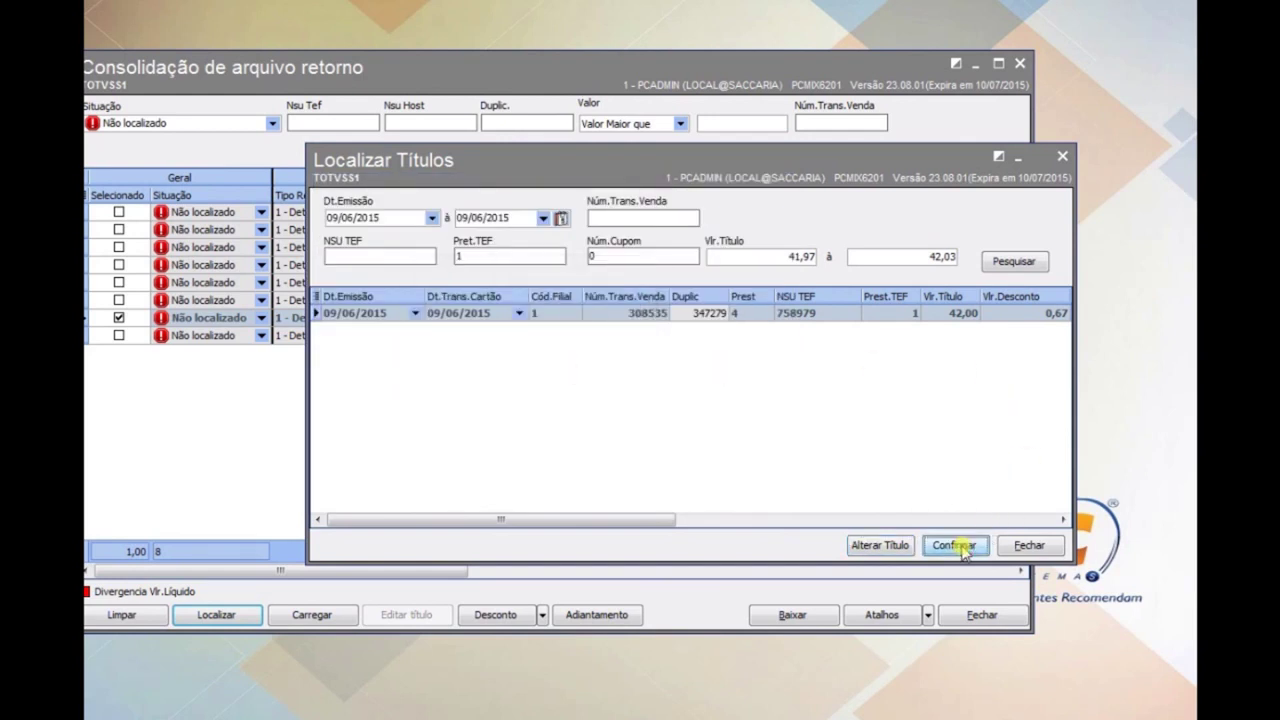
click(957, 546)
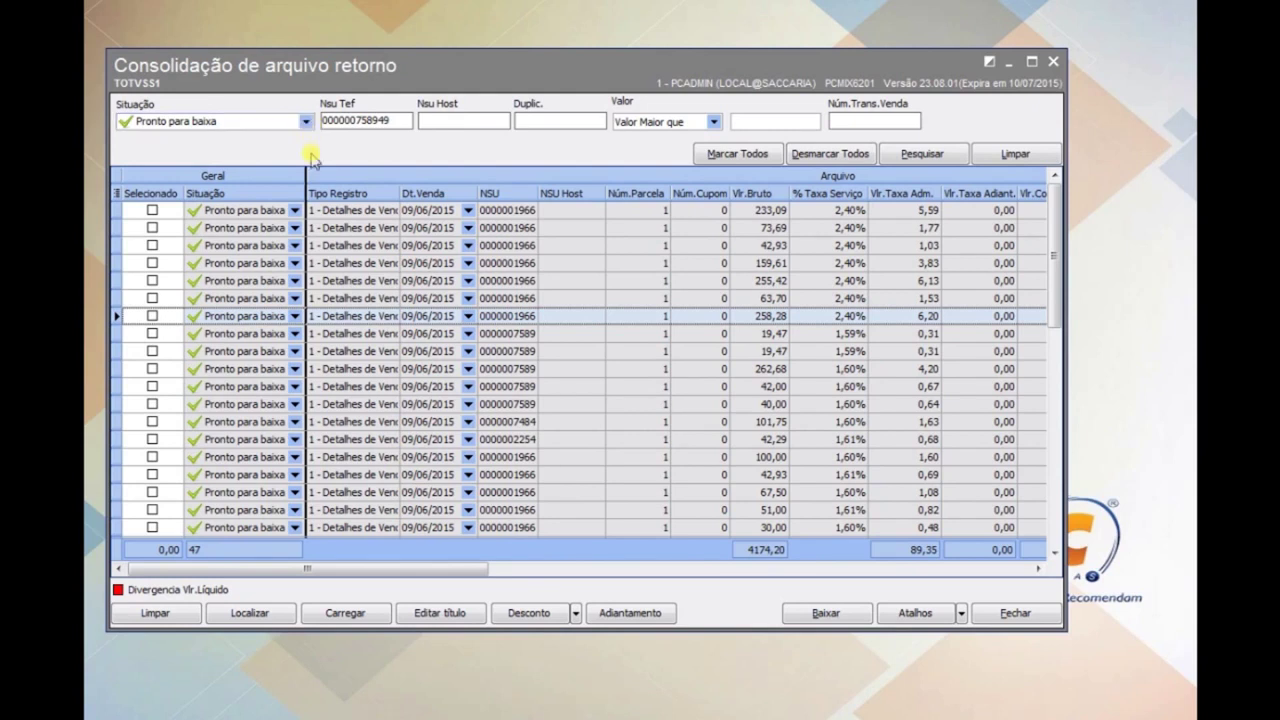
click(307, 121)
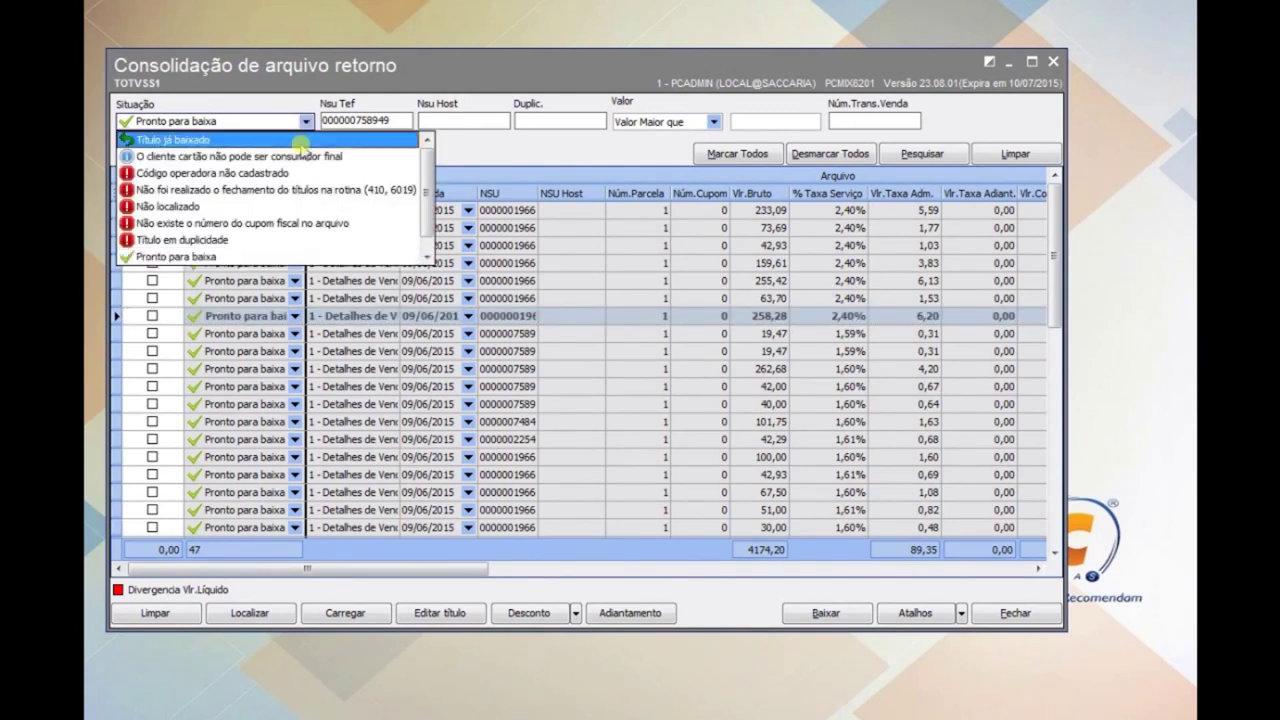
click(228, 257)
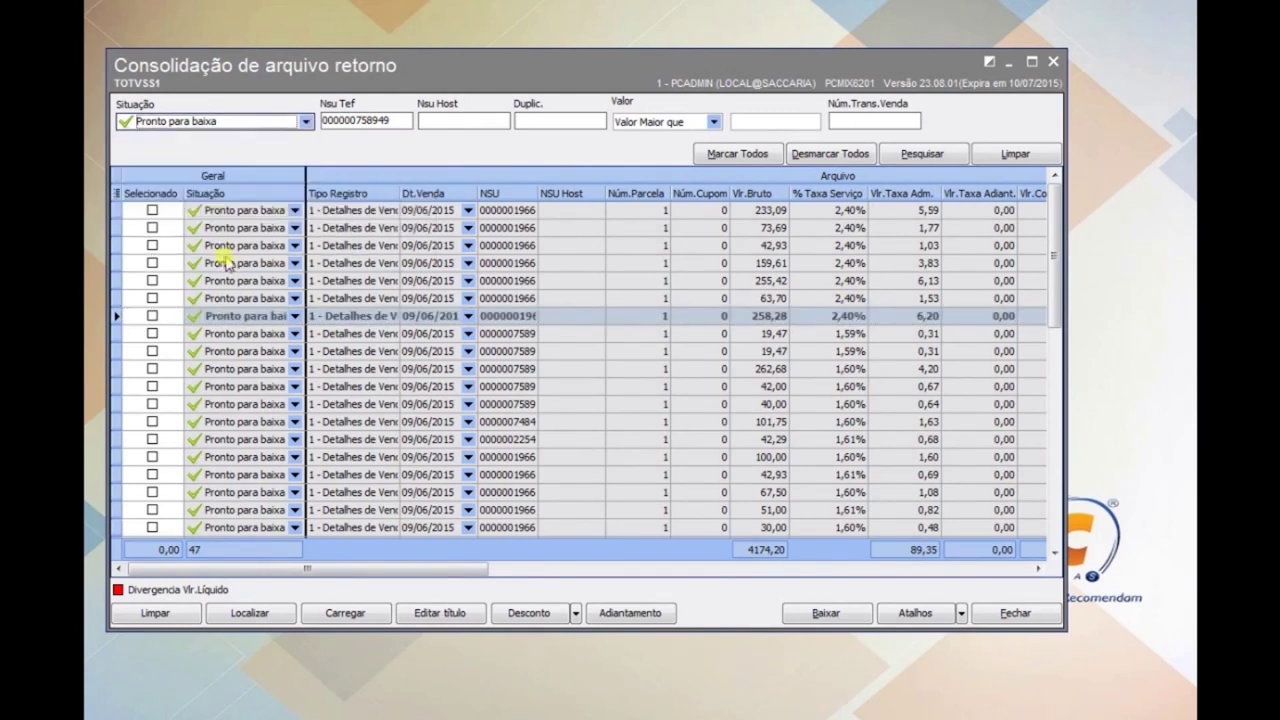
click(399, 121)
drag(399, 121, 311, 125)
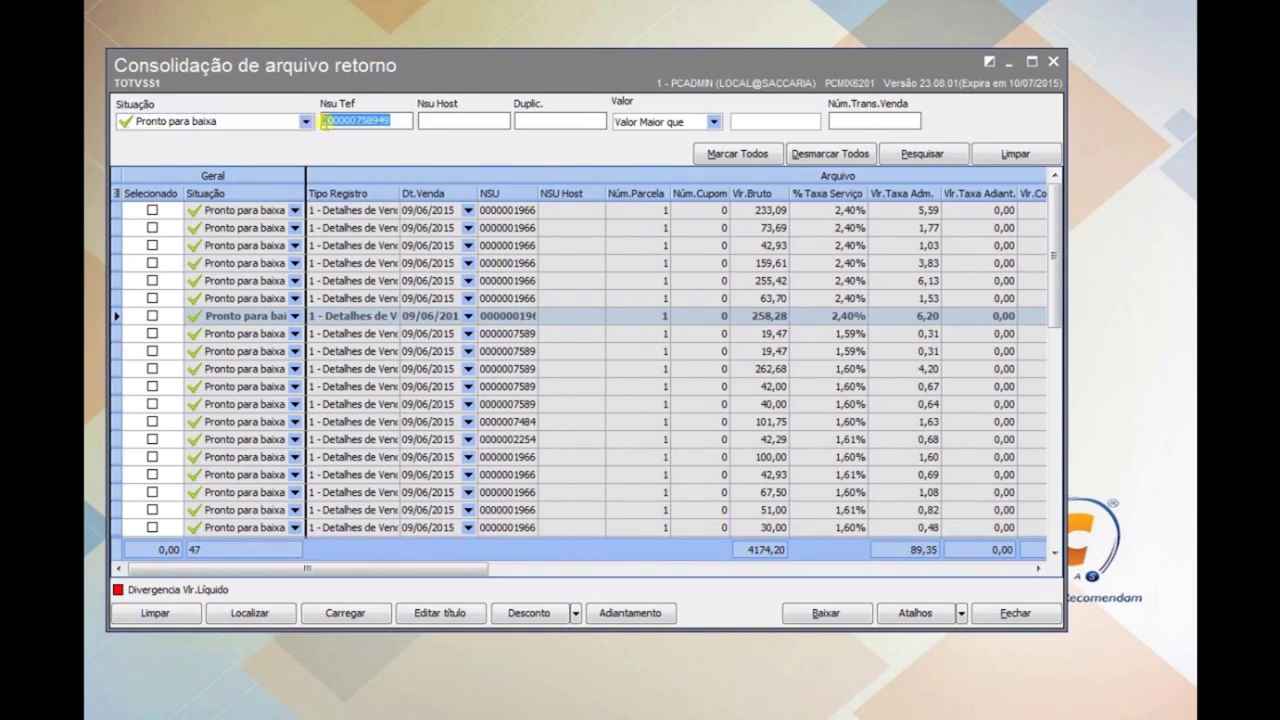
click(404, 120)
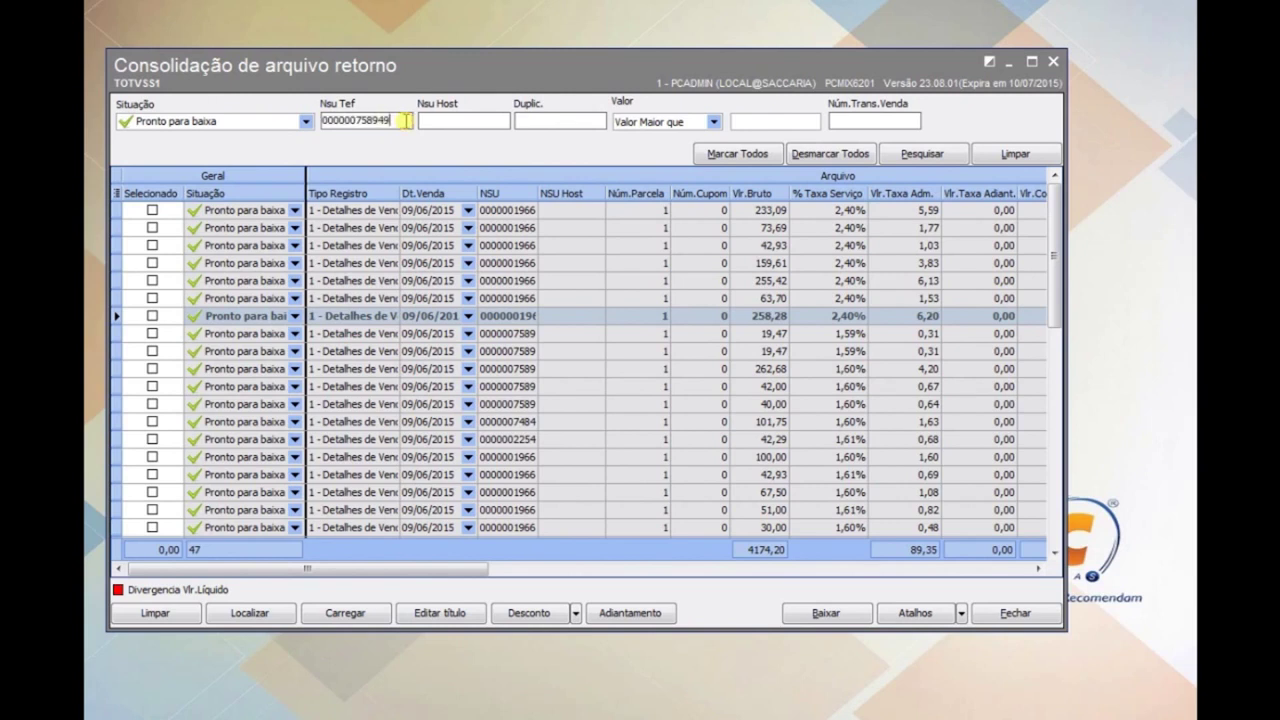
click(907, 154)
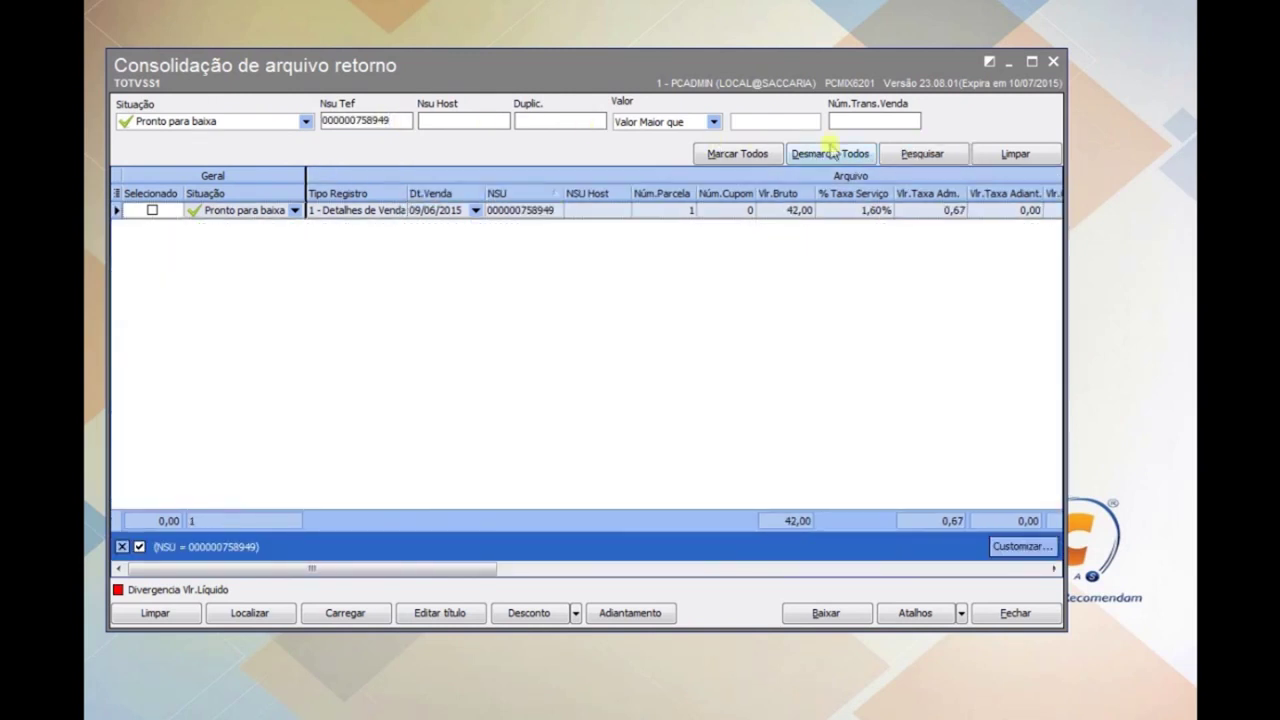